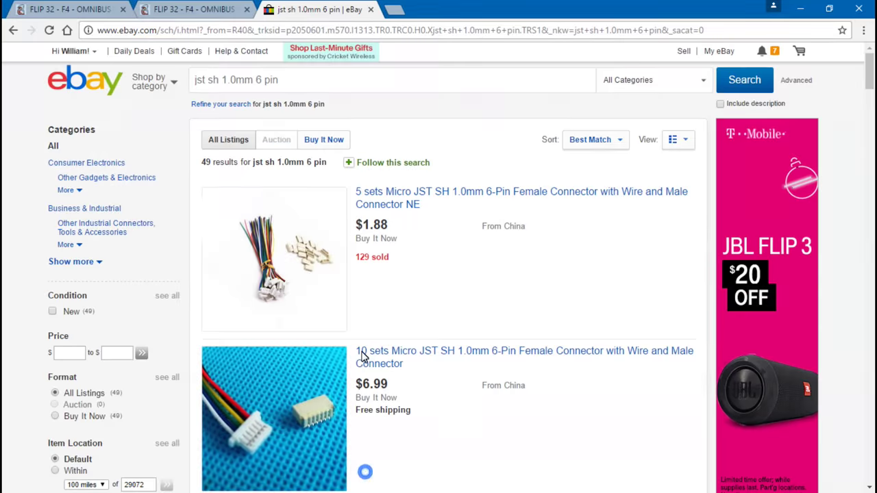
Show the FLIP 32 F4 Omnibus V2 board pinout diagram with its TX1/RX1 pins
click(69, 11)
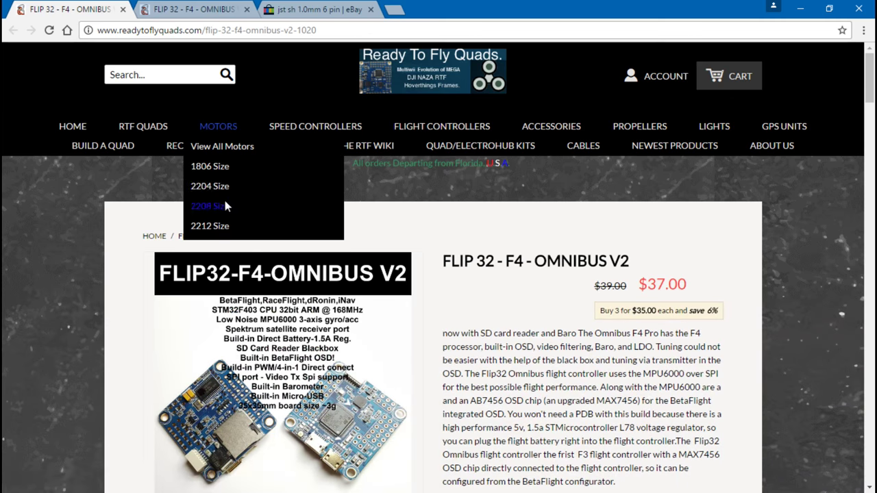
scroll(82, 296, down, 2)
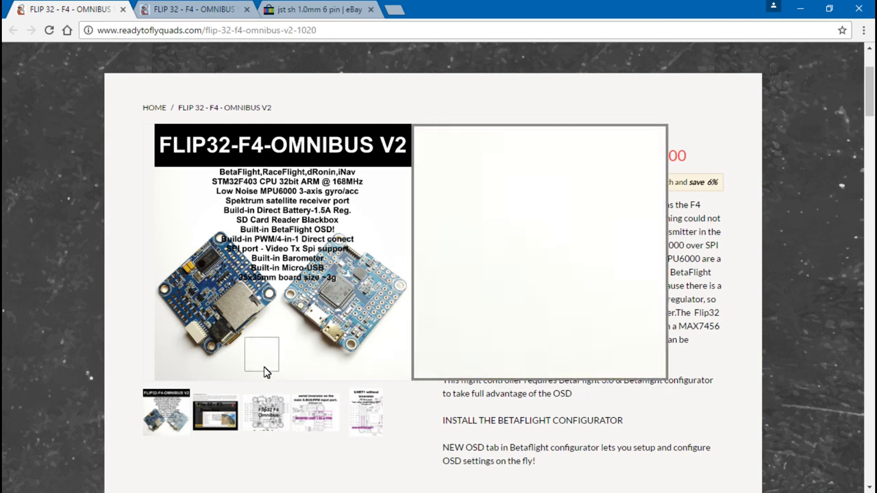
click(267, 374)
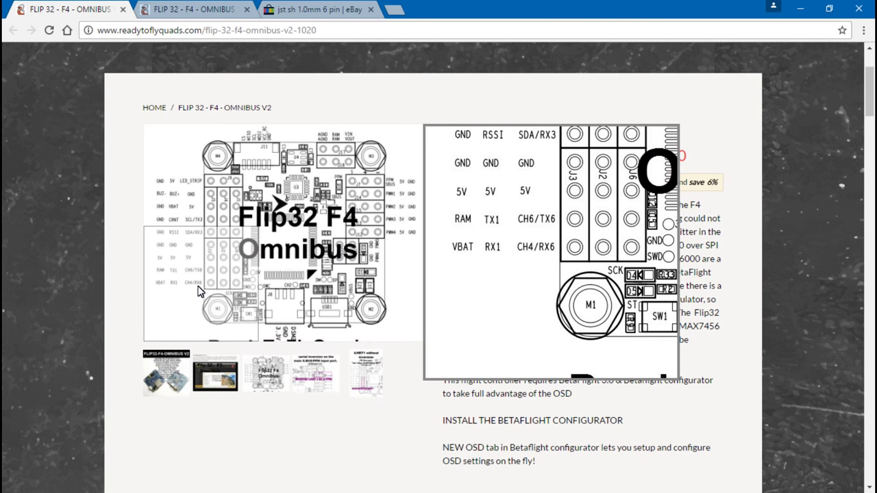
click(238, 285)
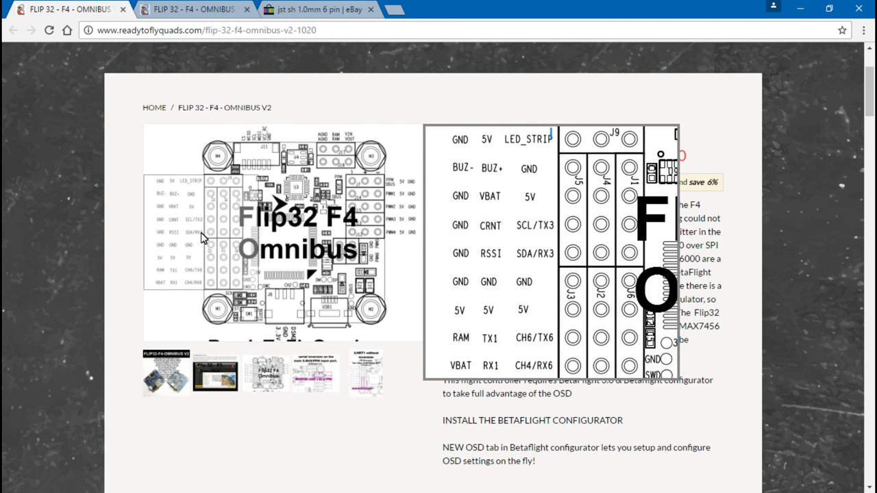
click(236, 233)
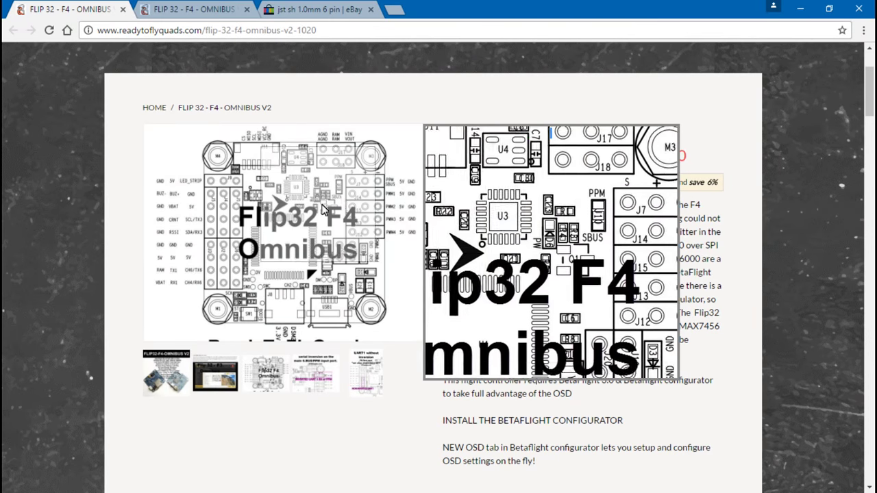
click(352, 185)
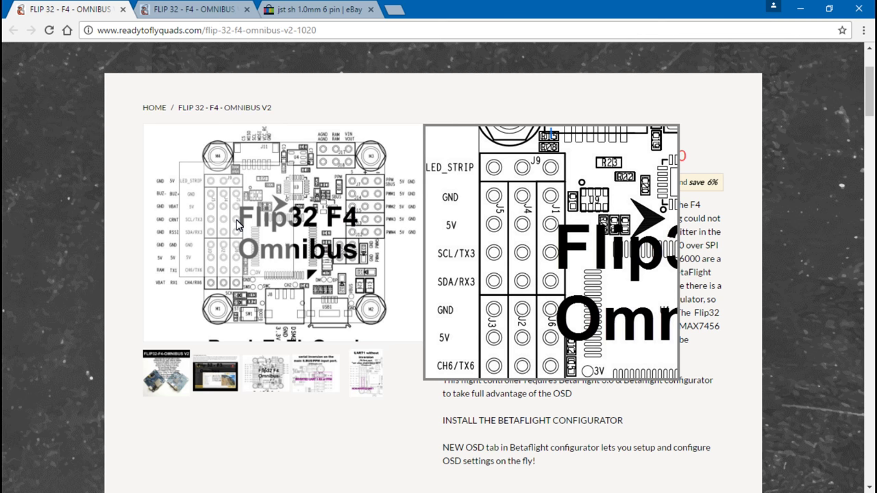
click(352, 183)
click(352, 184)
click(353, 185)
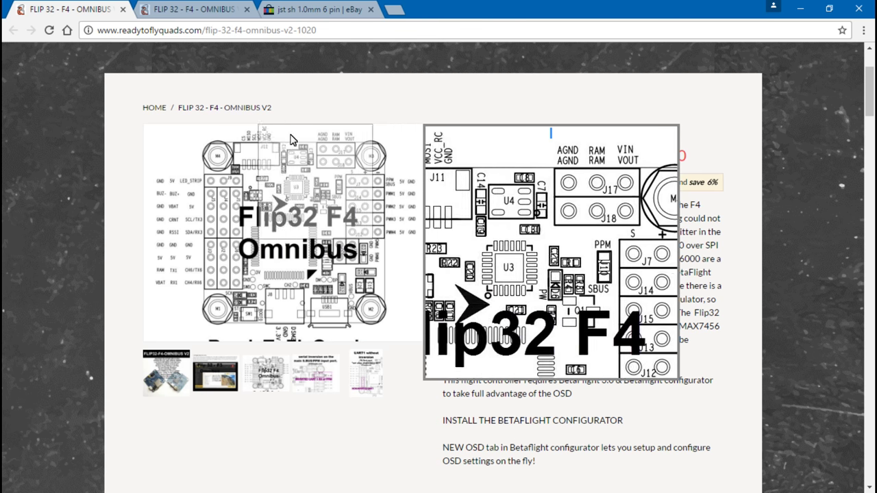
click(193, 11)
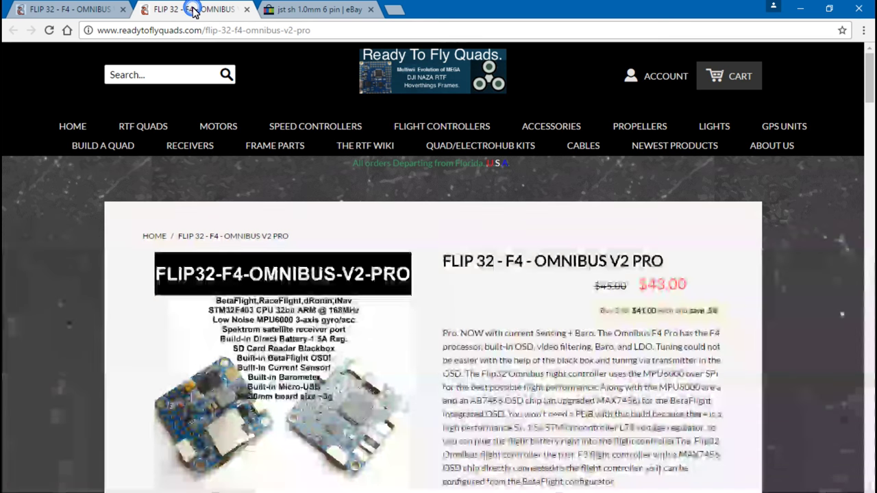
Display the FLIP 32 F4 Omnibus V2 PRO board's pinout diagram
scroll(123, 328, down, 1)
scroll(123, 328, down, 3)
click(270, 289)
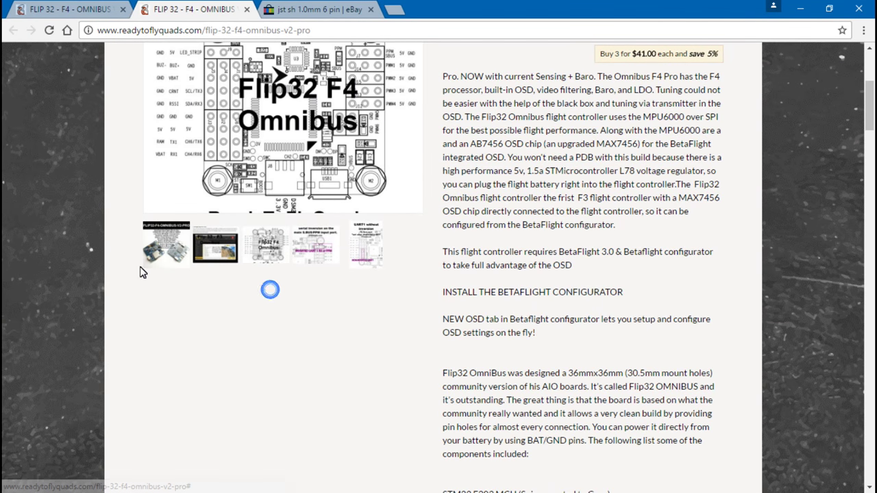
scroll(123, 270, up, 4)
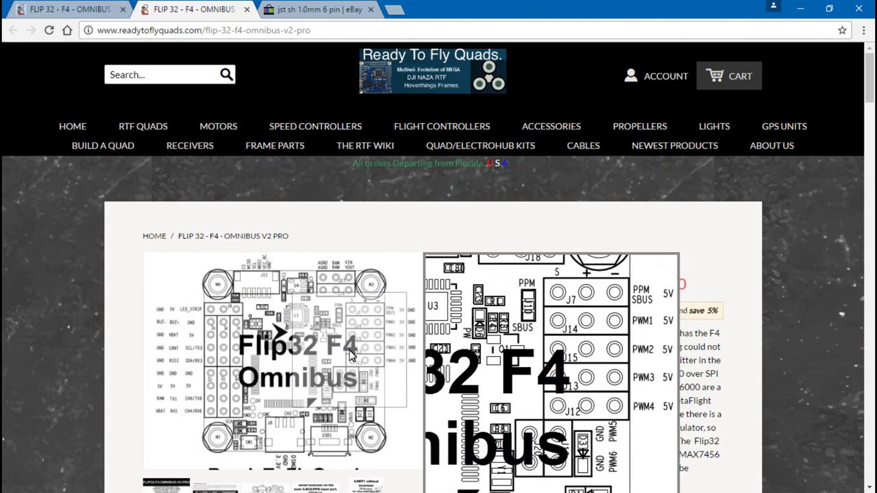
Compare the V2 and V2 PRO pages, then return to the eBay connector results
click(72, 9)
scroll(66, 299, up, 2)
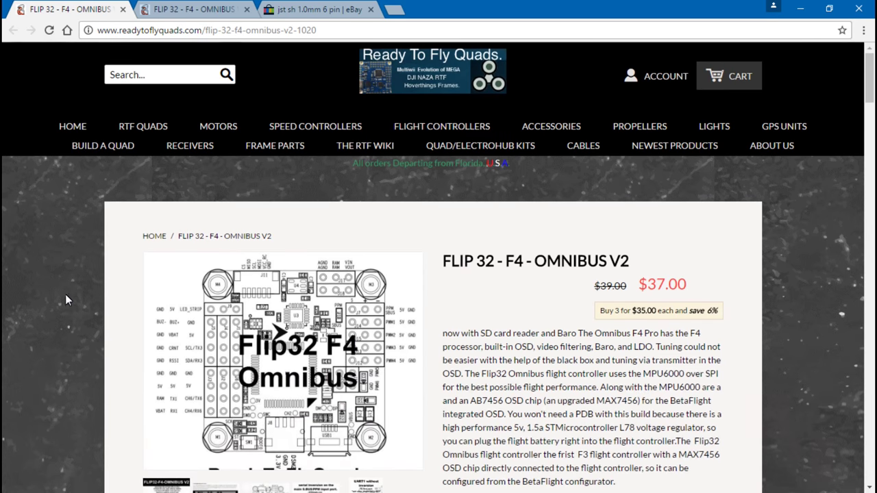
click(184, 9)
click(96, 11)
click(184, 7)
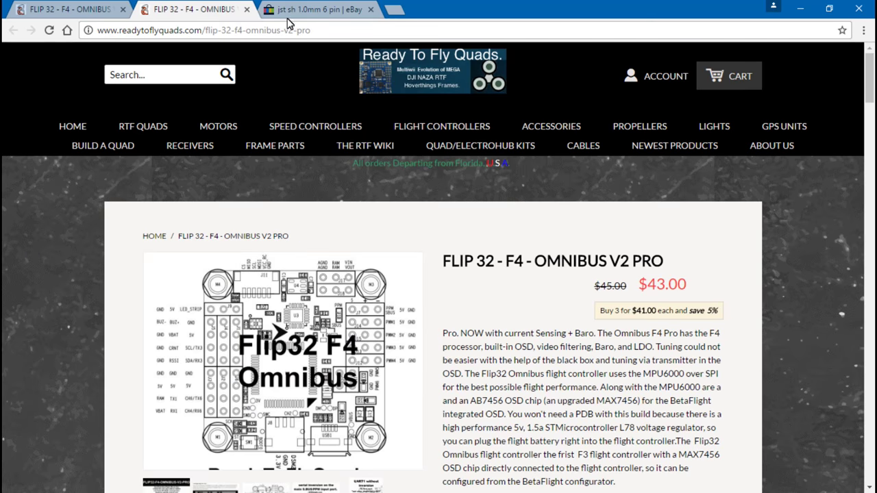
click(340, 9)
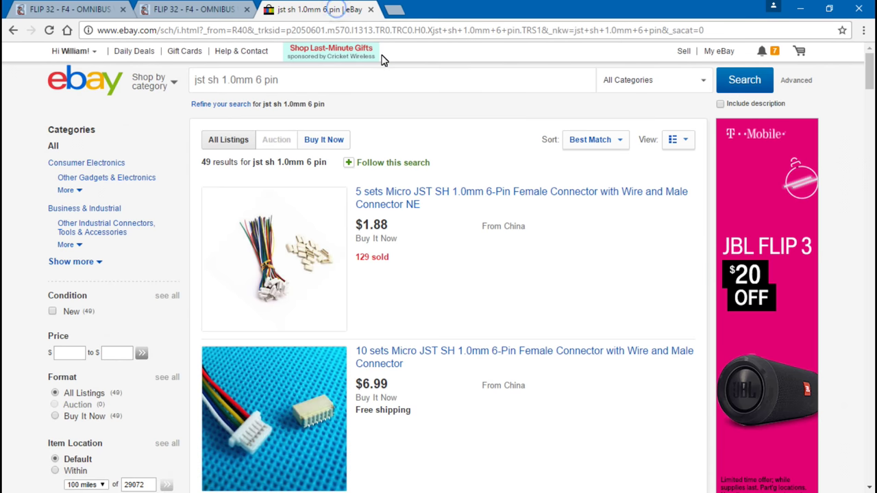
Select the 'jst sh 1.0mm 6 pin' search phrase and browse the JST SH connector listings
drag(197, 80, 356, 68)
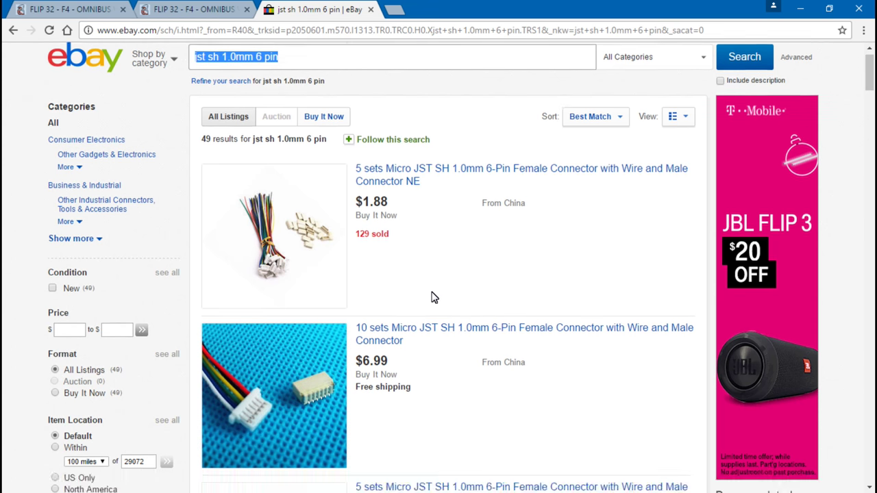
scroll(433, 296, down, 4)
scroll(432, 297, down, 2)
scroll(432, 295, up, 5)
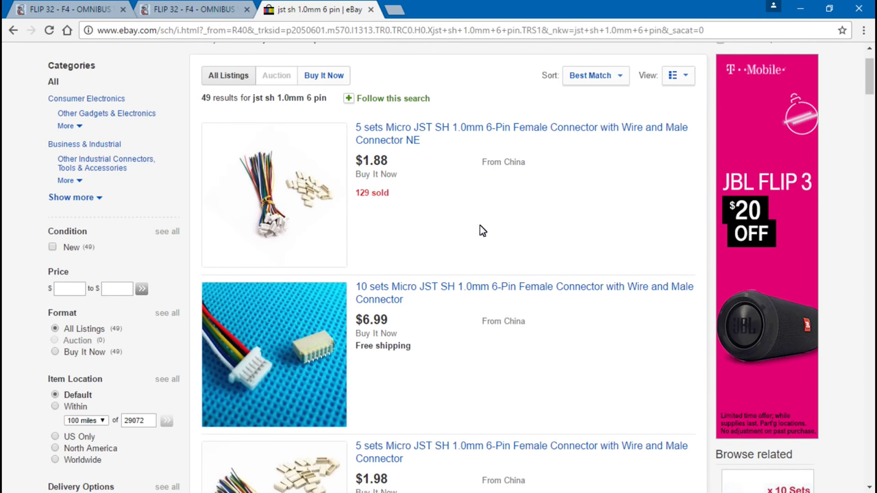
scroll(475, 227, down, 1)
scroll(460, 233, down, 6)
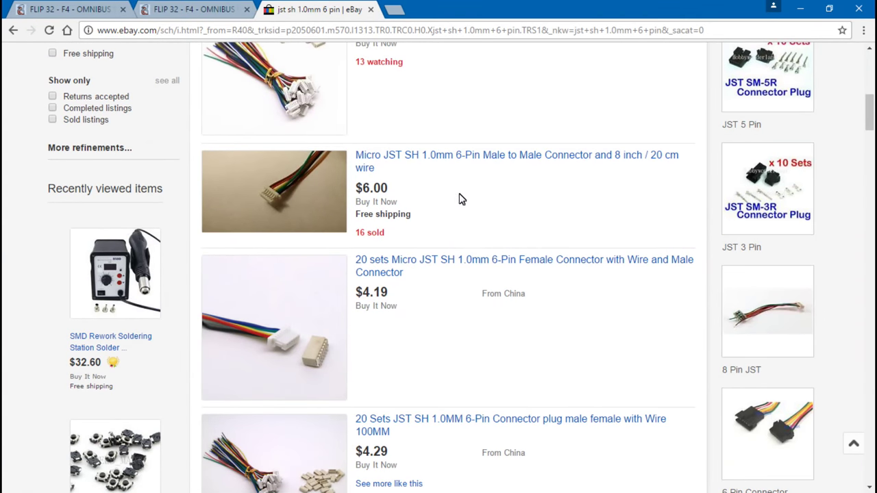
scroll(391, 309, up, 1)
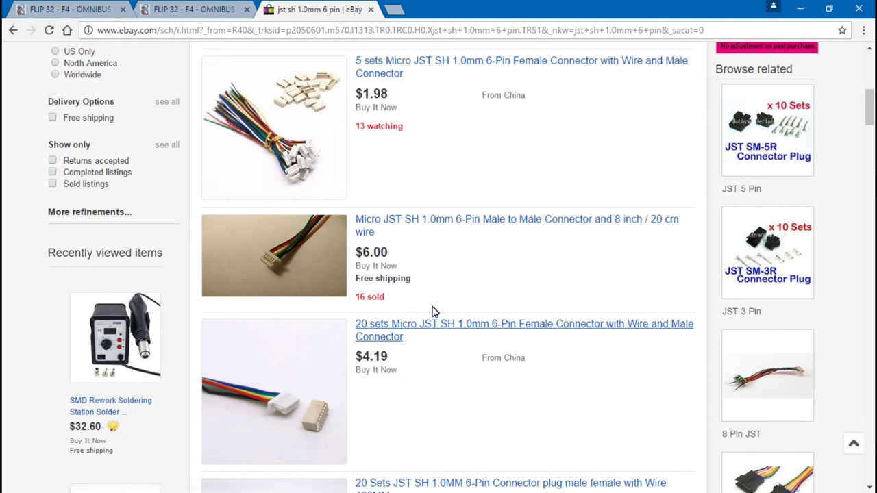
scroll(478, 221, up, 4)
scroll(455, 198, up, 2)
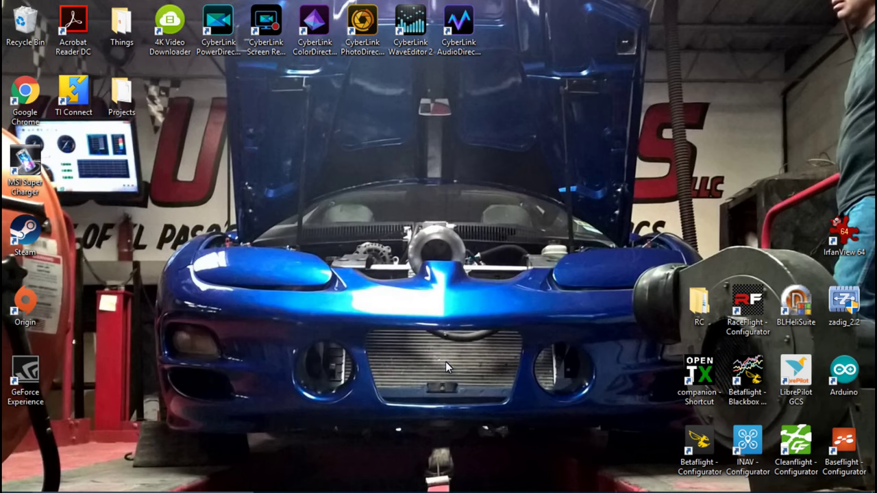
Launch Betaflight Configurator and connect to the flight controller on COM7 at 115200
click(399, 483)
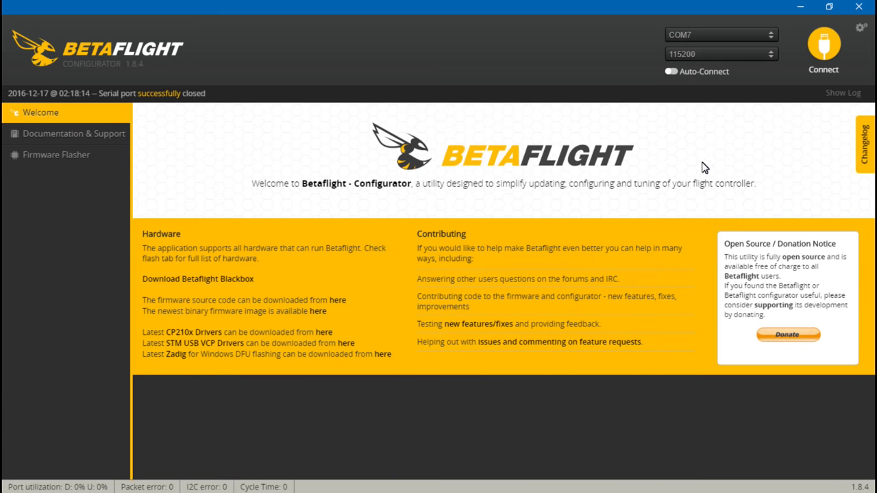
click(824, 45)
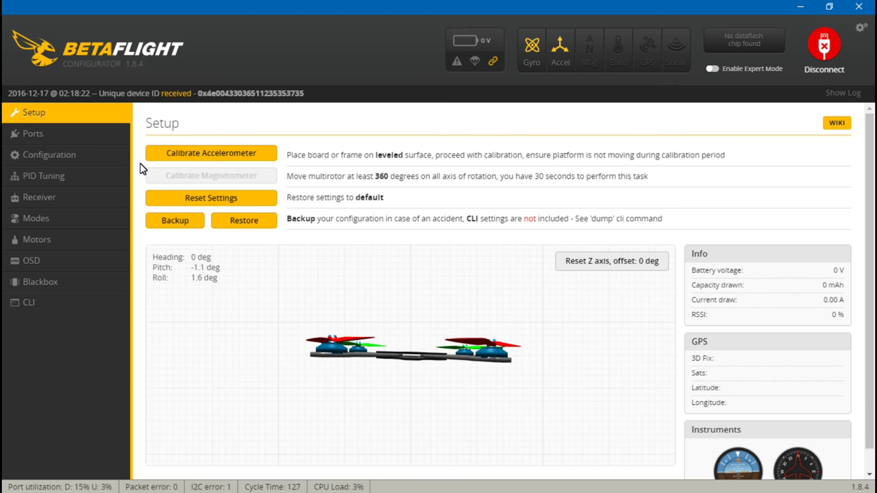
On the Ports page, change the USB VCP MSP baud rate from 115200 to 9600
click(65, 138)
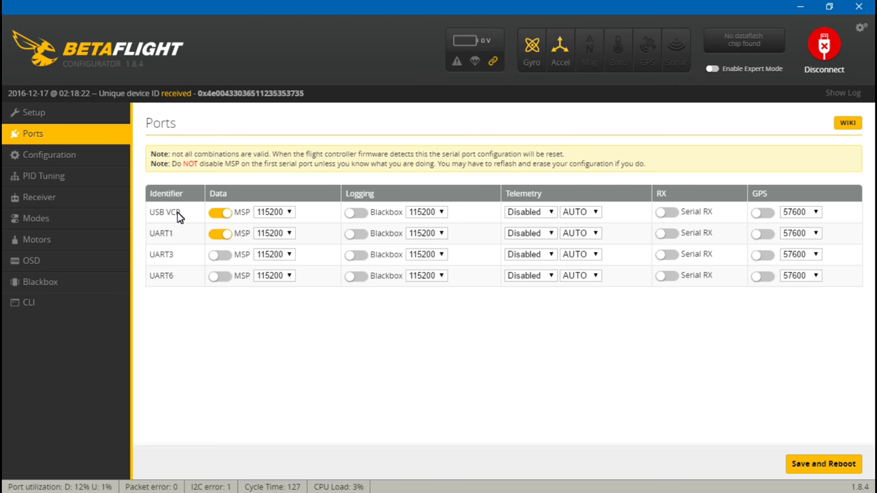
click(289, 212)
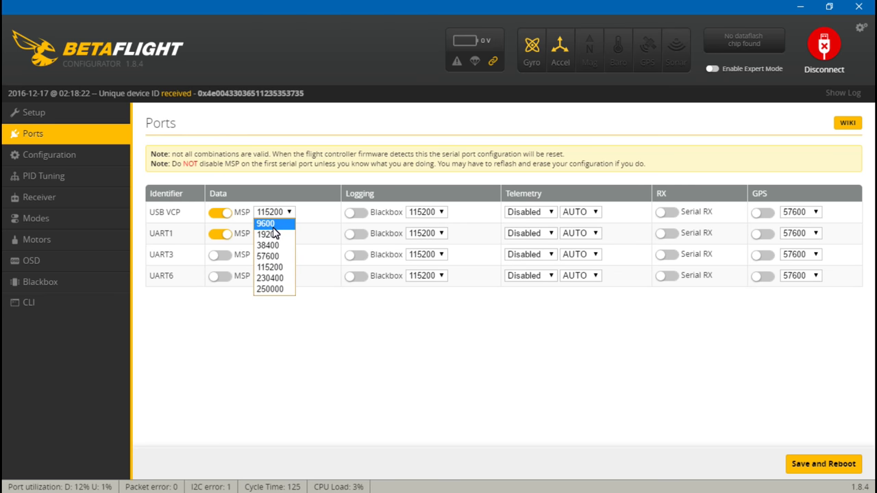
click(273, 226)
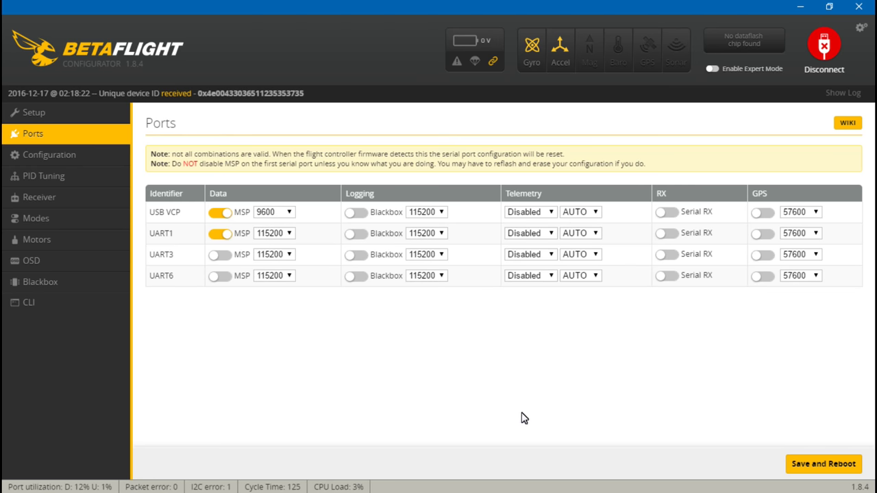
Save and reboot, reconnect, and confirm USB VCP MSP stays at 9600 in Ports
click(807, 469)
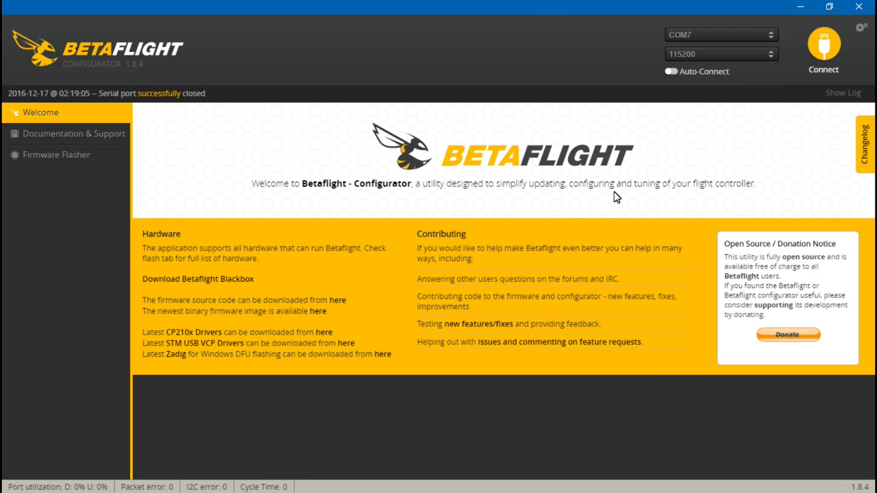
click(826, 46)
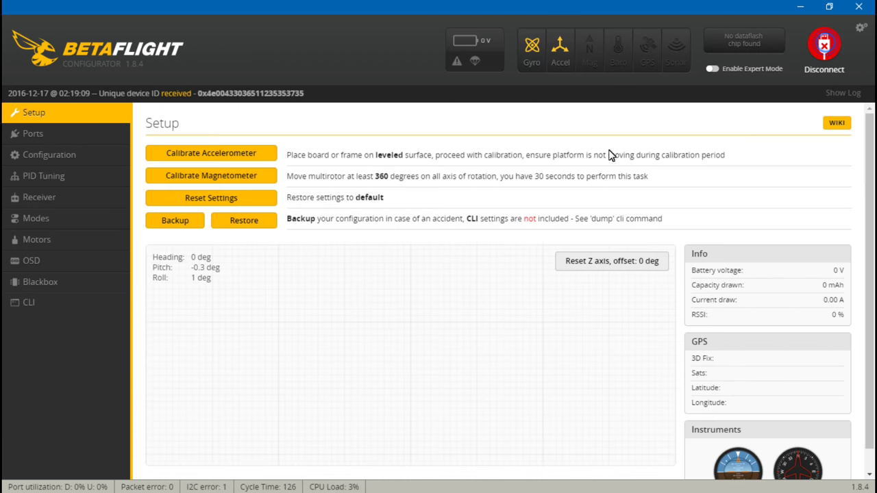
click(27, 136)
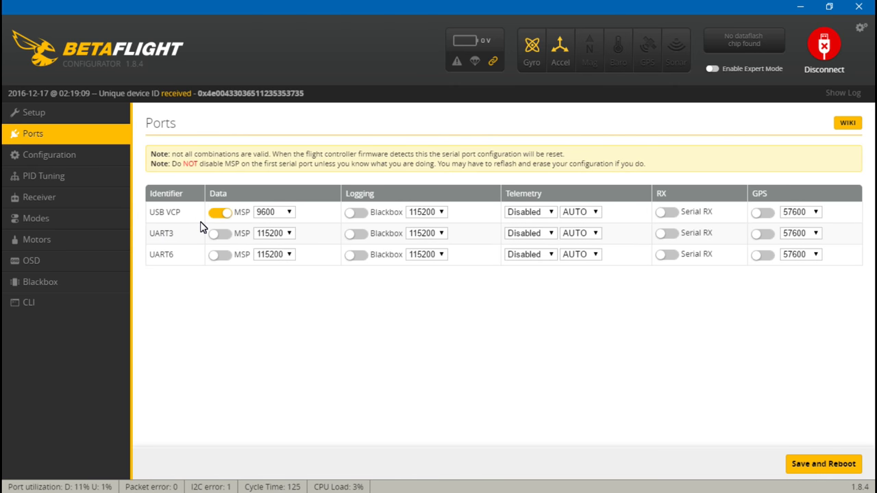
In Configuration, set receiver mode to RX_SERIAL with SBUS as the provider
click(73, 154)
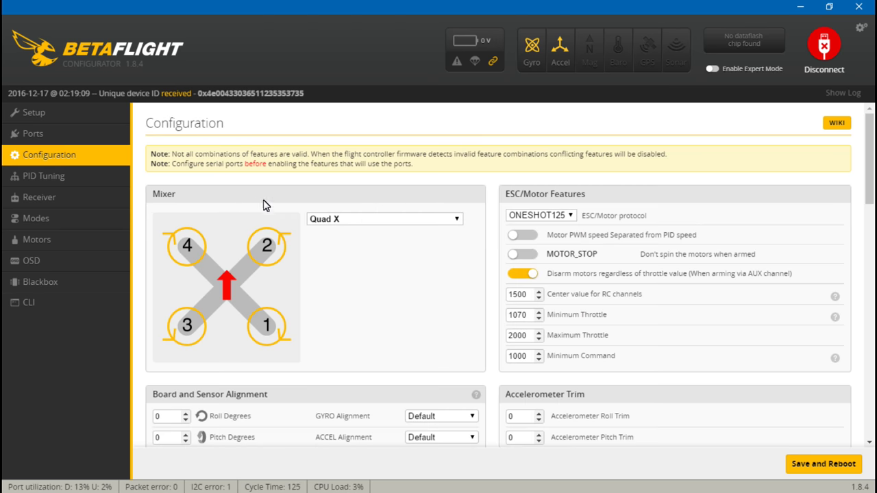
scroll(350, 286, down, 4)
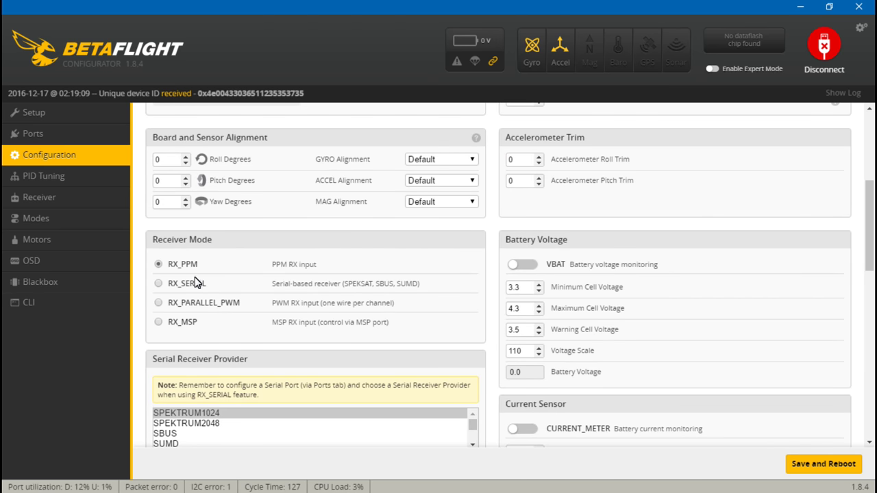
click(158, 283)
scroll(199, 305, down, 1)
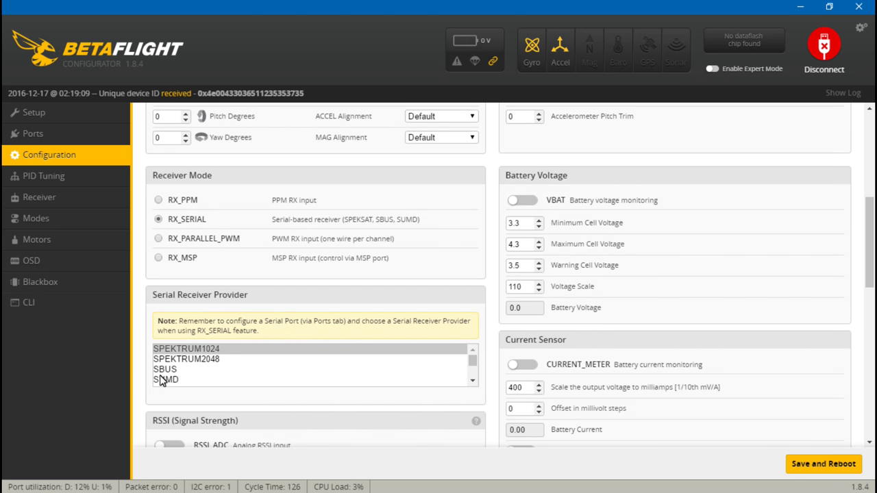
click(166, 374)
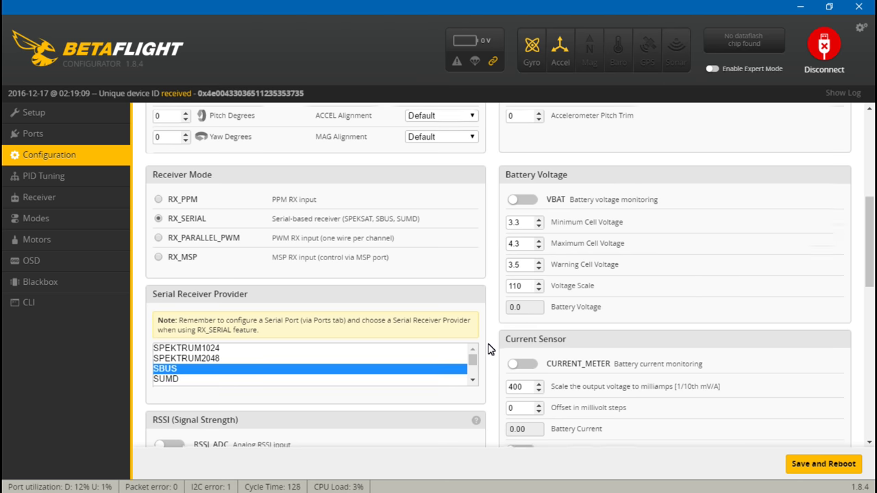
Enable the TELEMETRY feature and save with a reboot
scroll(491, 349, down, 5)
scroll(491, 350, down, 4)
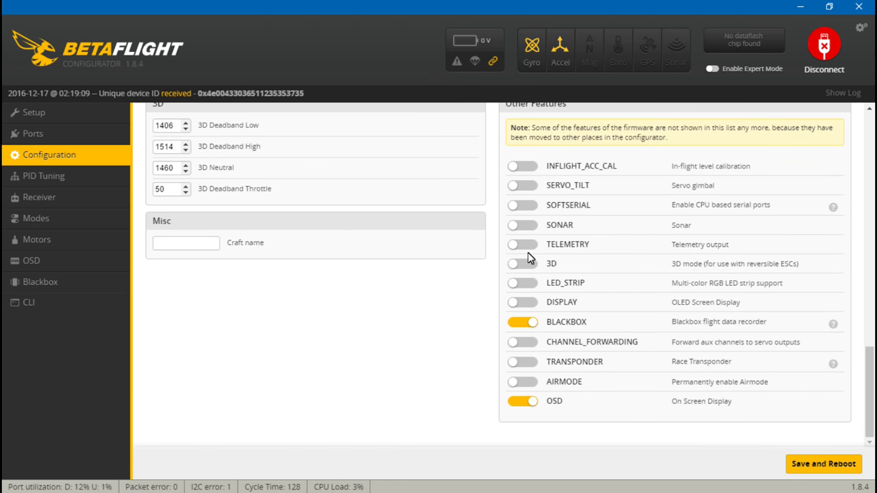
click(524, 247)
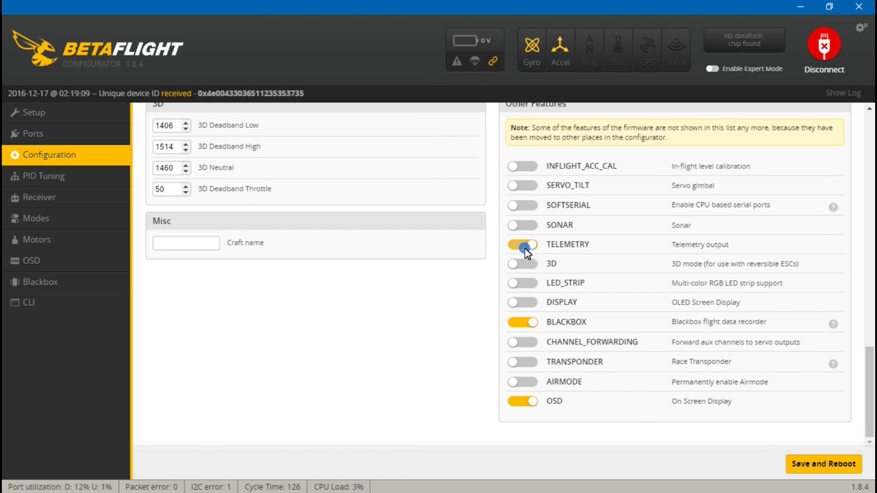
click(806, 466)
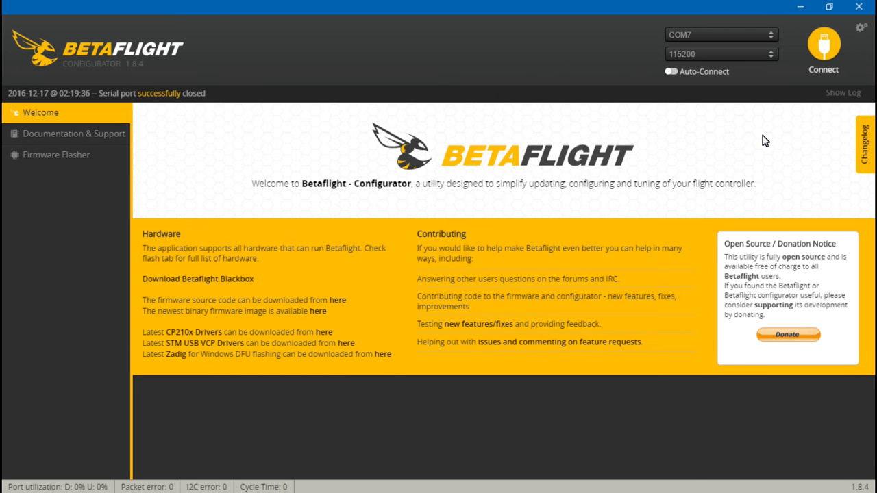
Reconnect and view the Ports table listing UART1 (MSP, 115200), UART3 and UART6
click(825, 48)
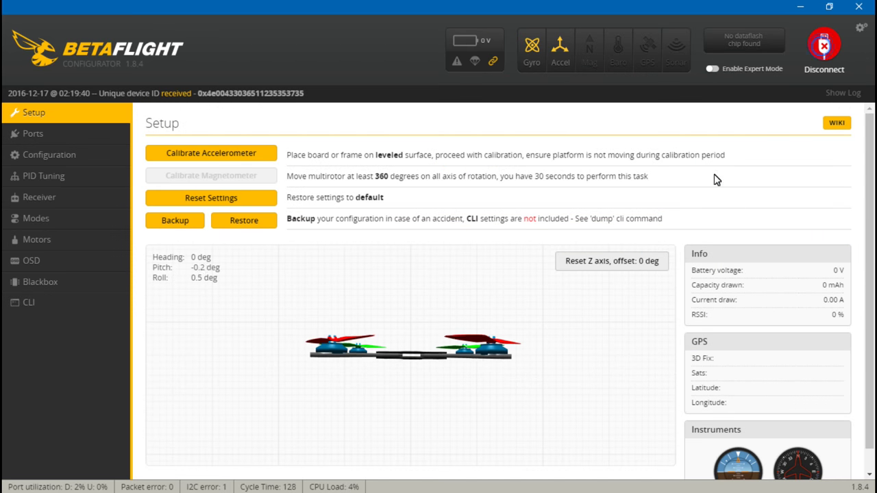
click(96, 133)
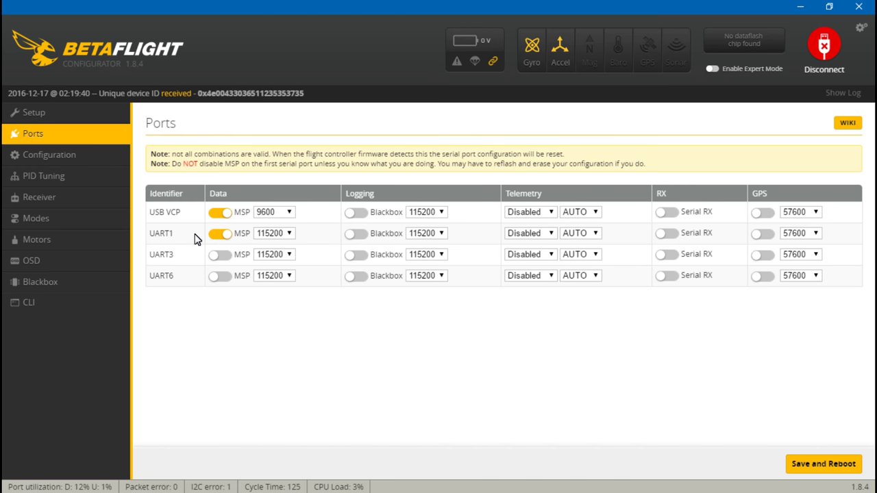
Switch UART1 from MSP to Serial RX, set UART3 telemetry to SmartPort, and save
click(221, 236)
click(669, 235)
click(550, 255)
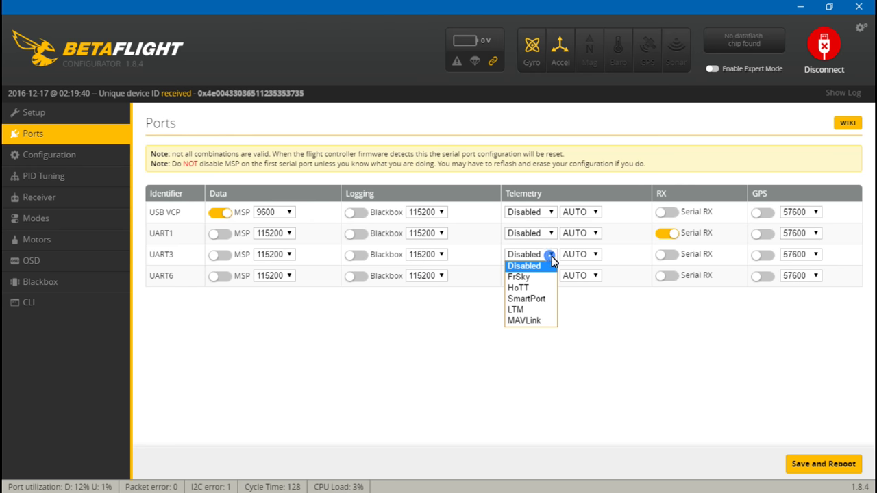
click(530, 306)
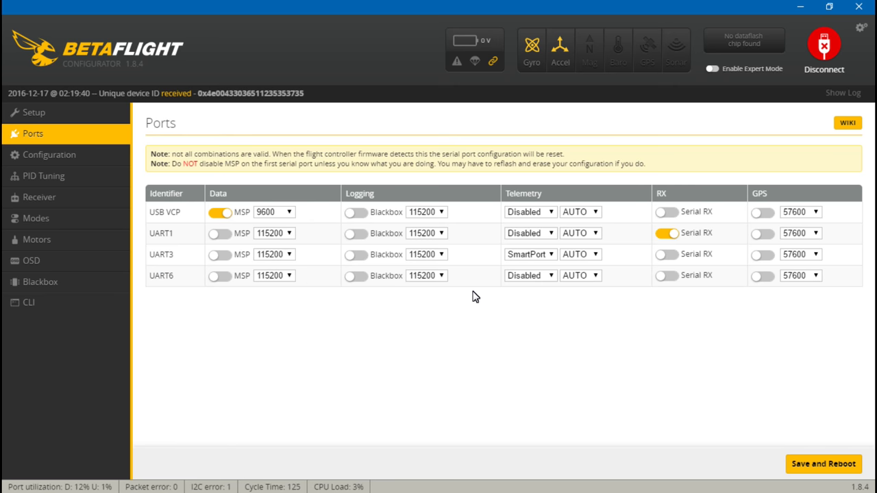
click(812, 466)
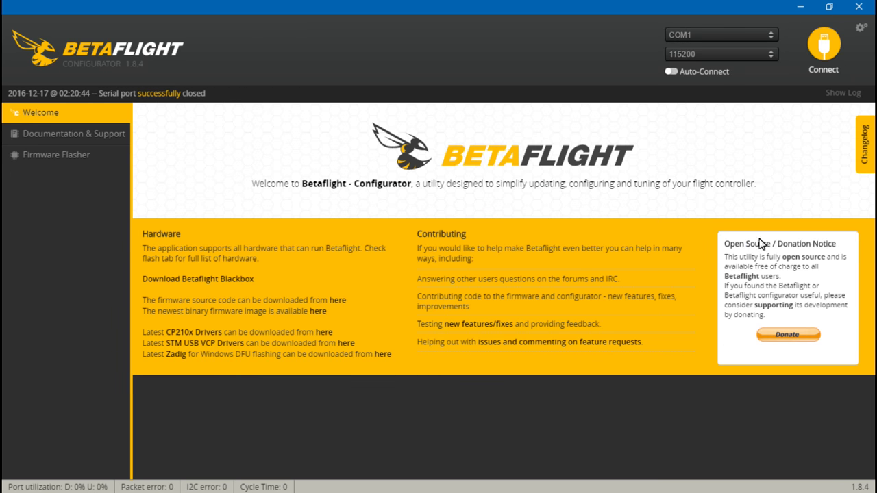
Reconnect, check Ports, and switch receiver mode from RX_PPM back to RX_SERIAL with SBUS
click(826, 44)
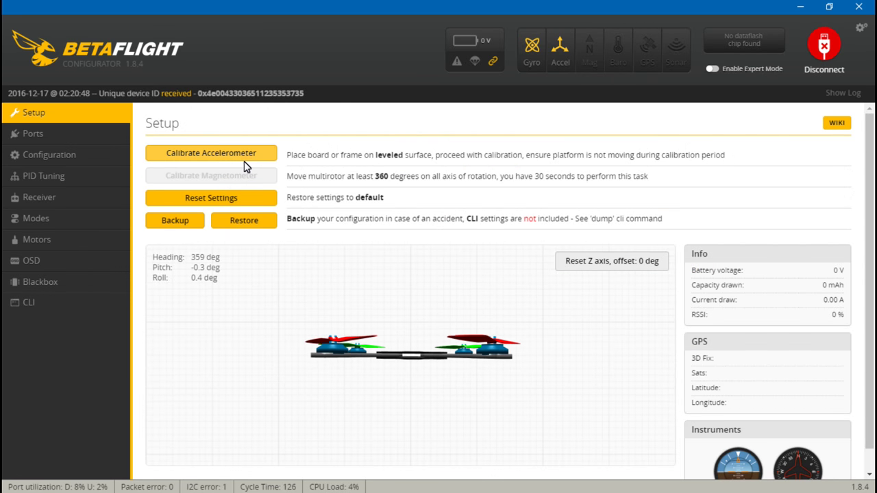
click(43, 130)
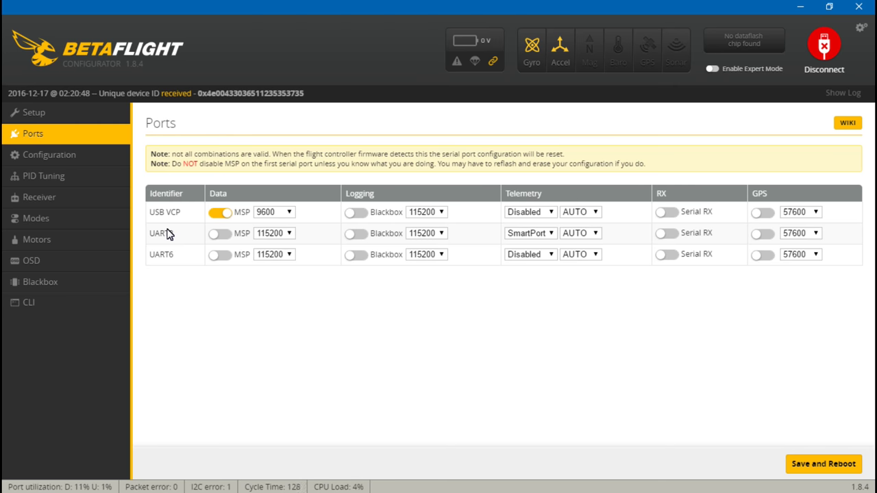
click(68, 152)
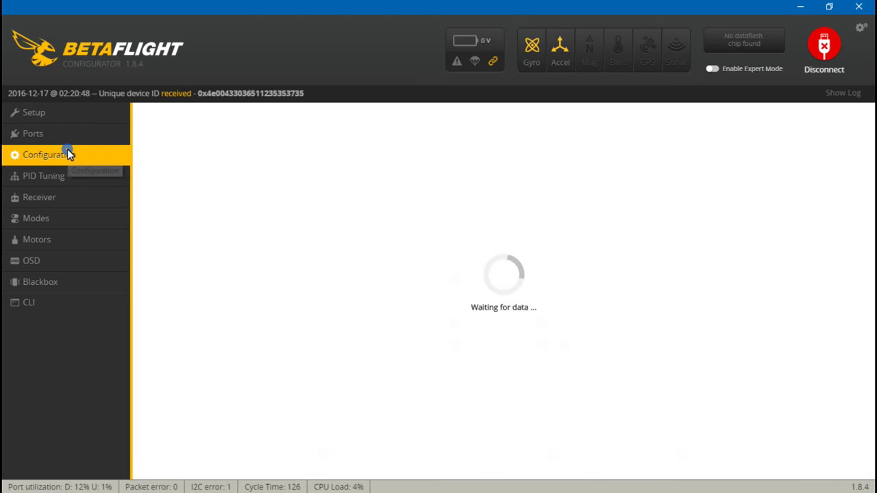
scroll(339, 287, down, 4)
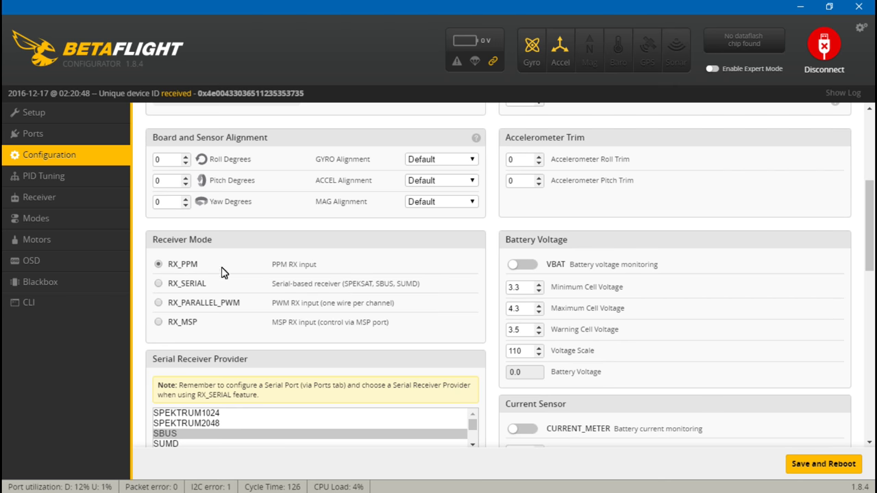
click(158, 284)
scroll(230, 291, down, 1)
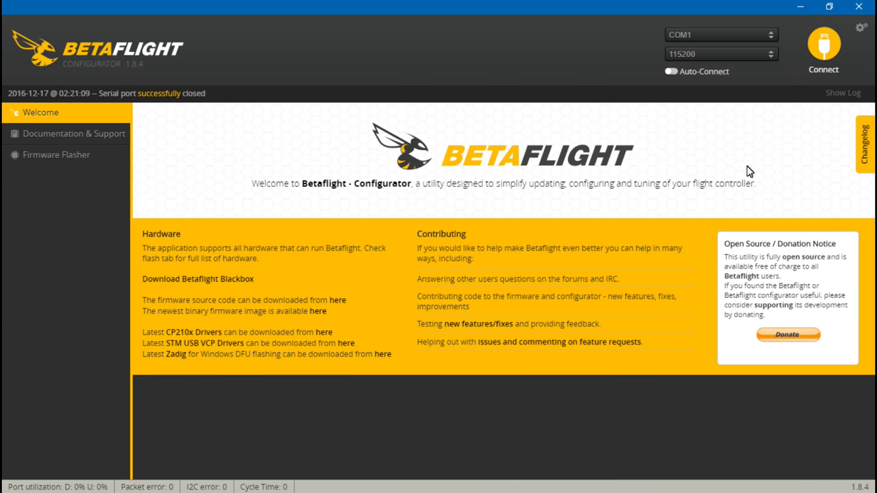
Reconnect, verify UART1 serial RX, UART3 SmartPort and SBUS were kept, and view live receiver channels
click(824, 45)
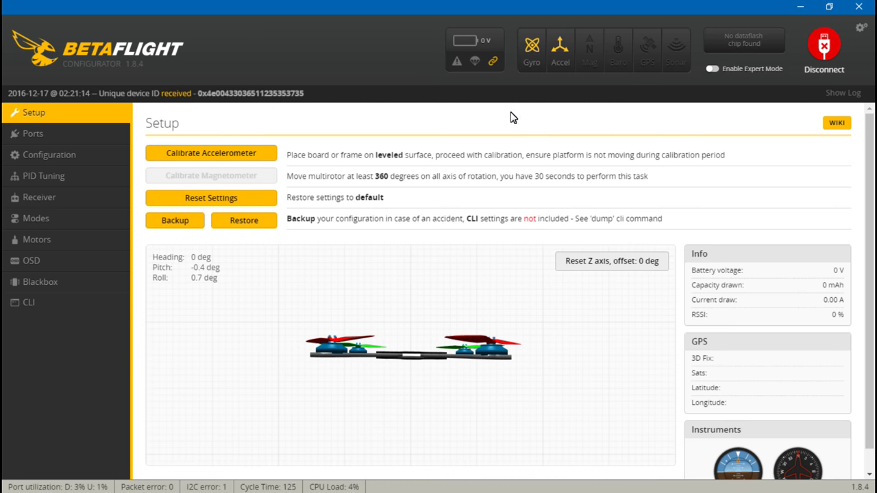
click(71, 137)
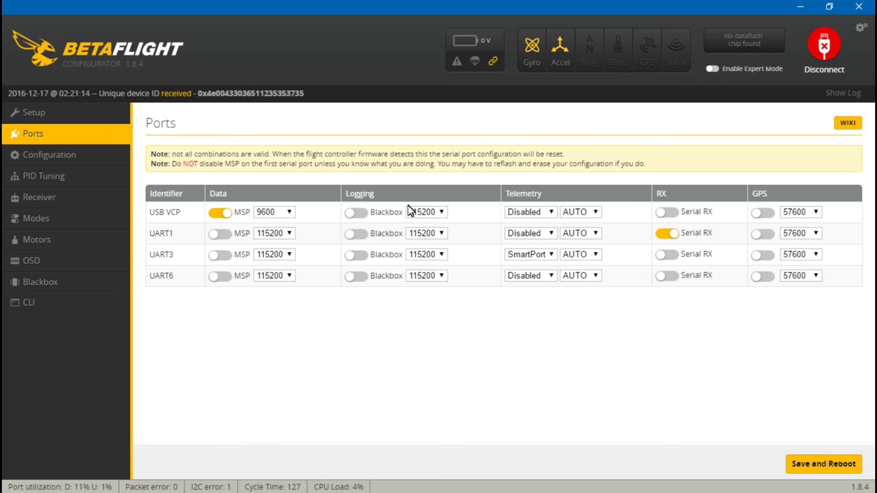
click(63, 159)
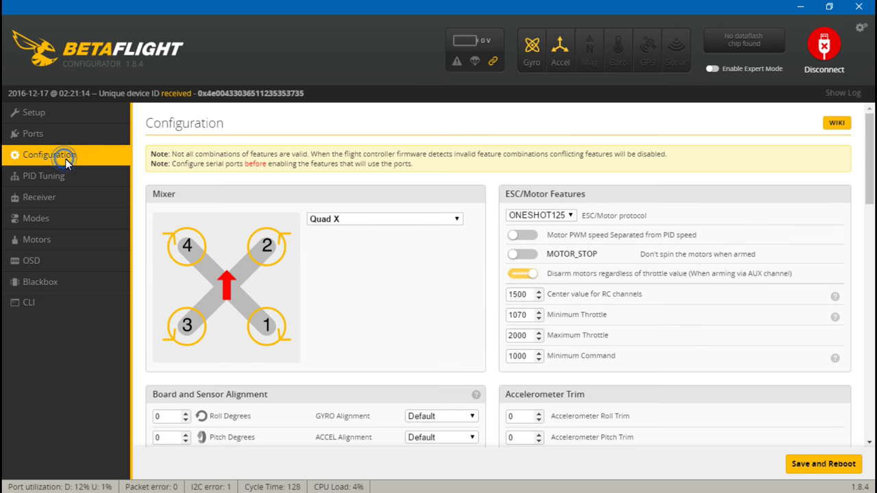
scroll(267, 284, down, 4)
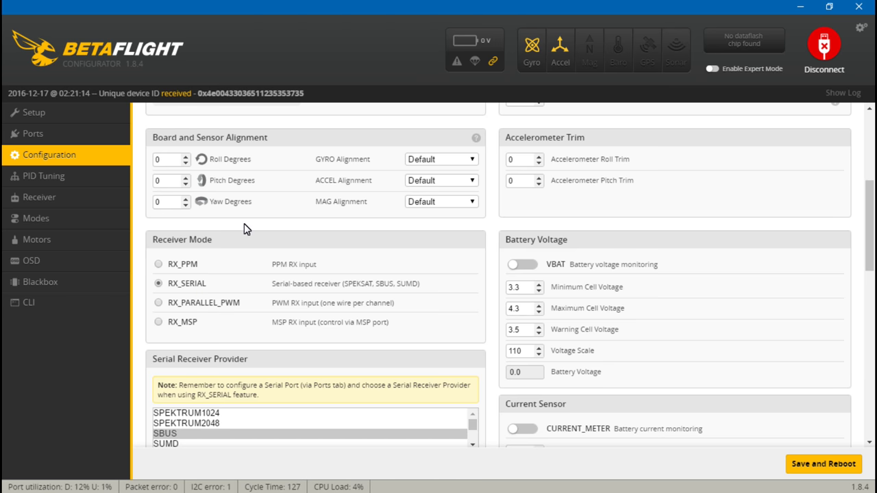
click(45, 199)
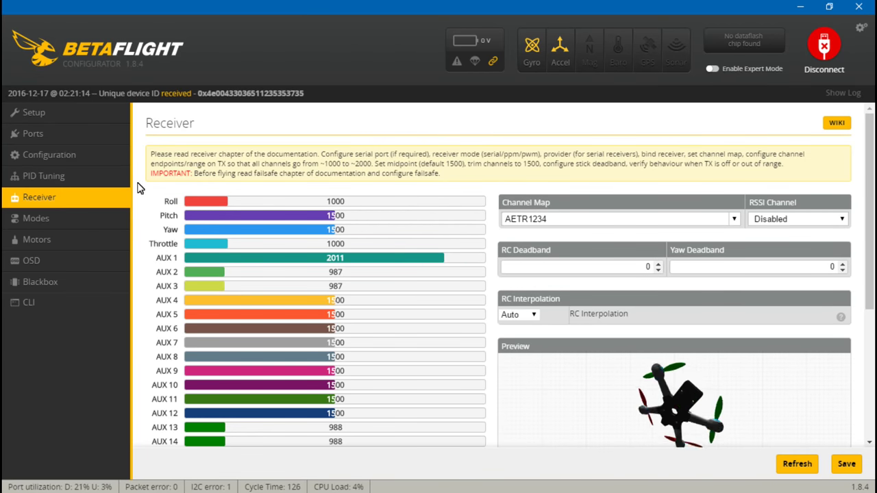
Enable VBAT and CURRENT_METER in Configuration, then save and reboot the board
click(66, 152)
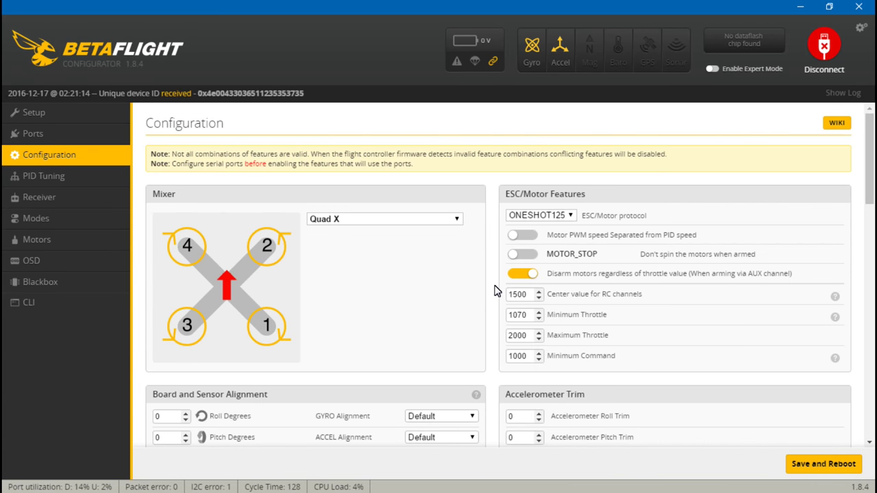
scroll(493, 295, down, 6)
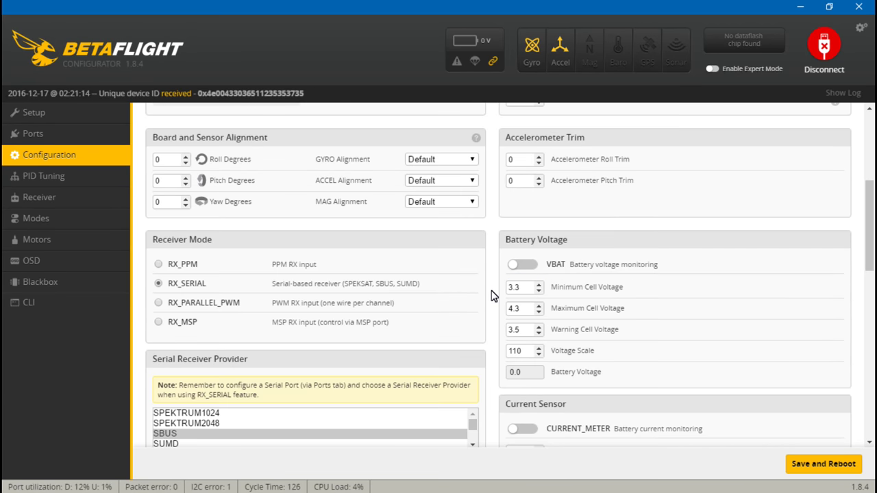
scroll(541, 268, up, 2)
click(525, 267)
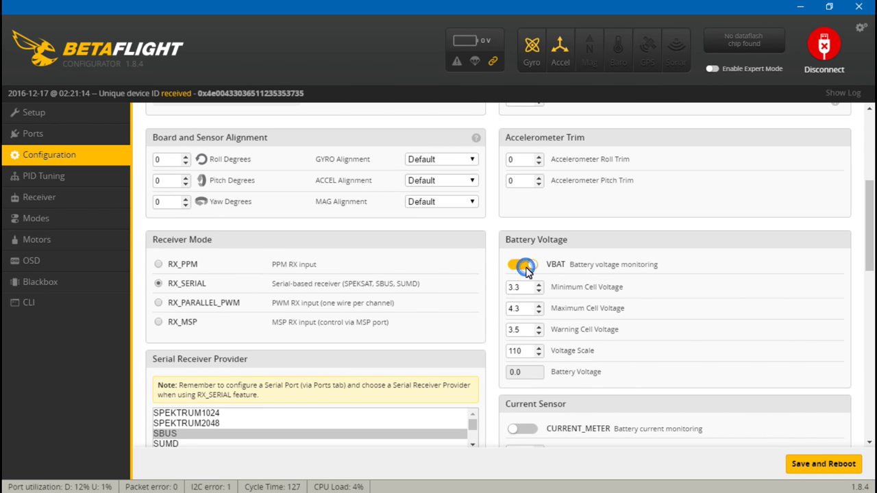
click(522, 429)
click(795, 465)
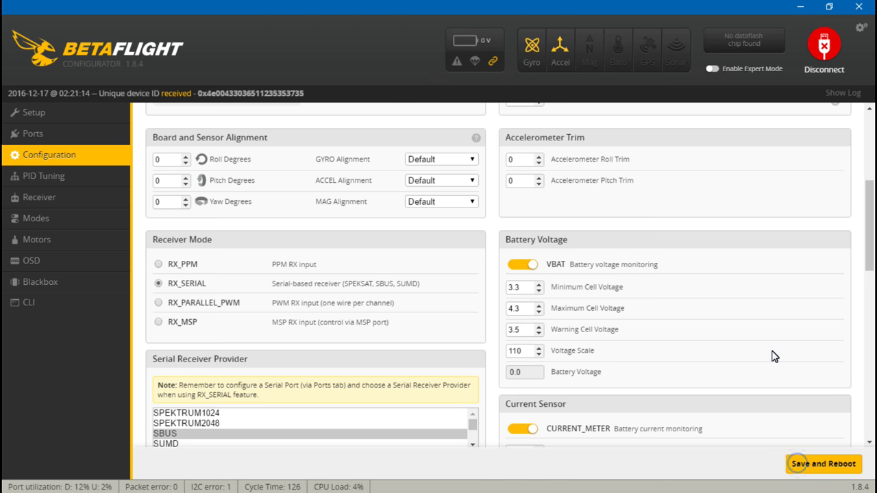